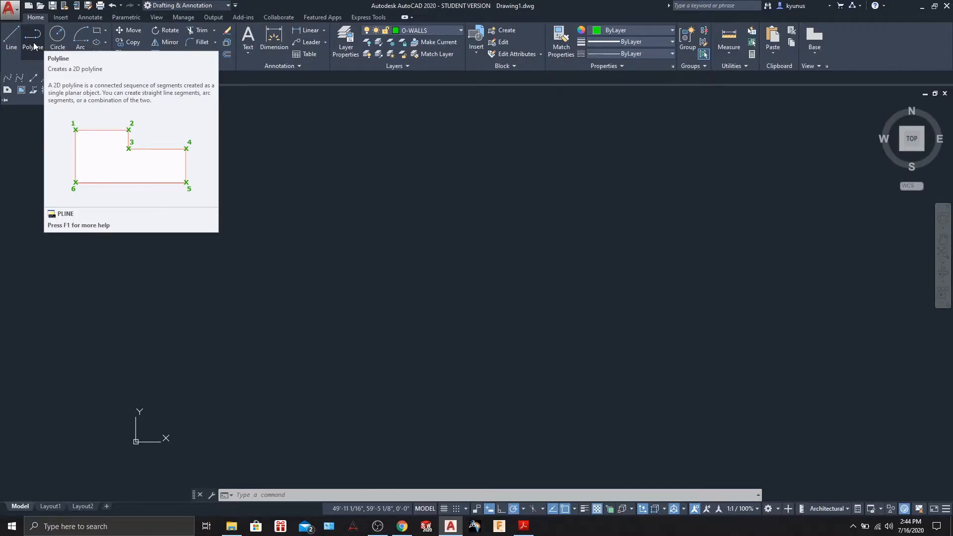
{"action": "left_click", "coordinate": [34, 45]}
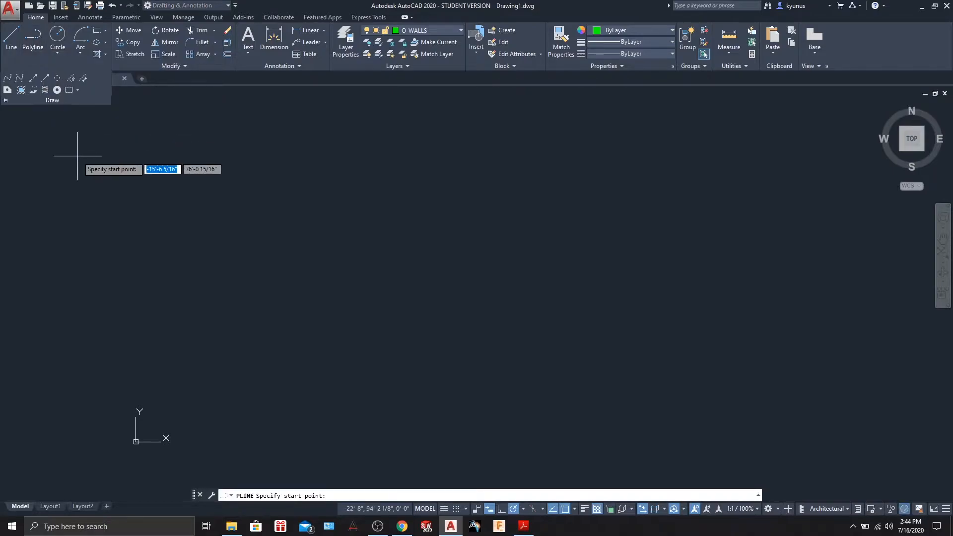
{"action": "left_click", "coordinate": [34, 36]}
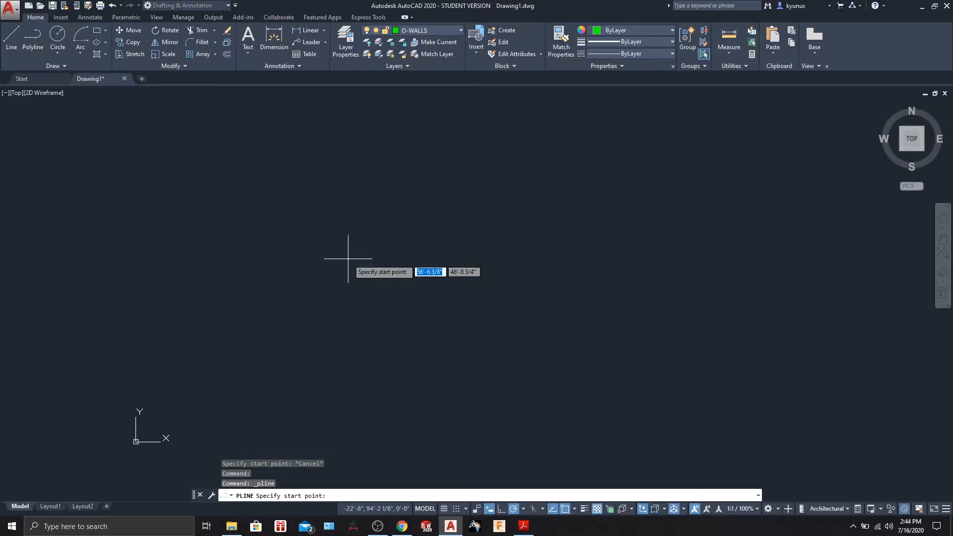
{"action": "key", "text": "Escape"}
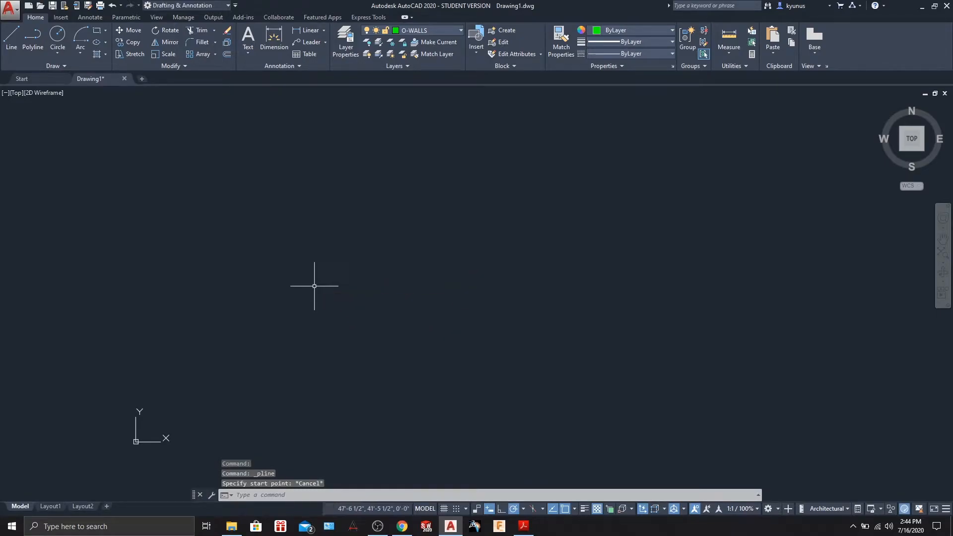
Start a polyline on the O-WALLS layer with a horizontal first segment running 15' to the right.
{"action": "type", "text": "POL"}
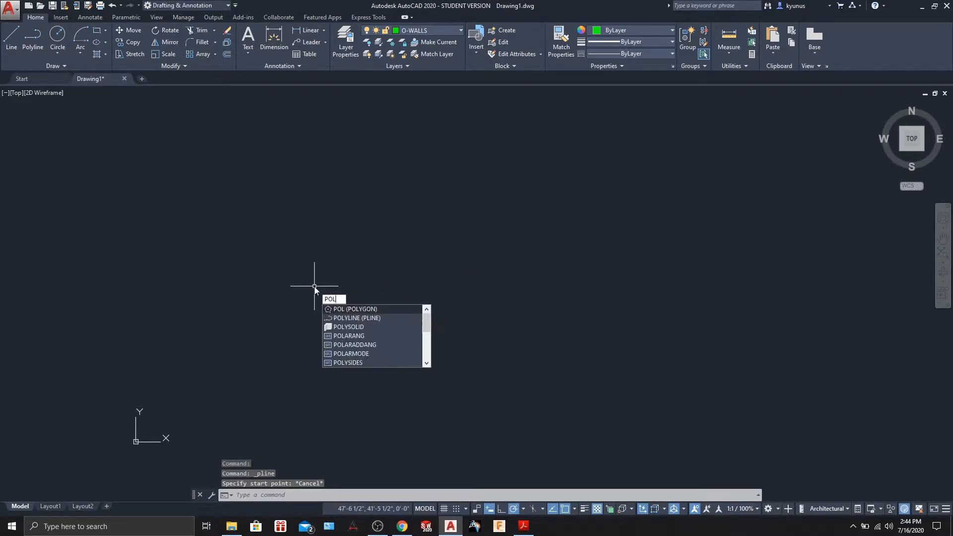
{"action": "type", "text": "YLINE"}
{"action": "key", "text": "Return"}
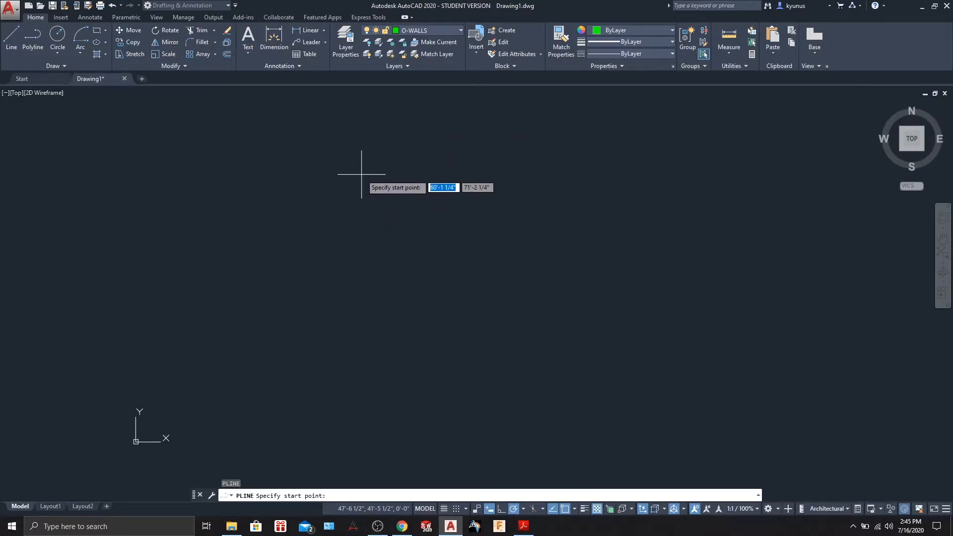
{"action": "left_click", "coordinate": [441, 117]}
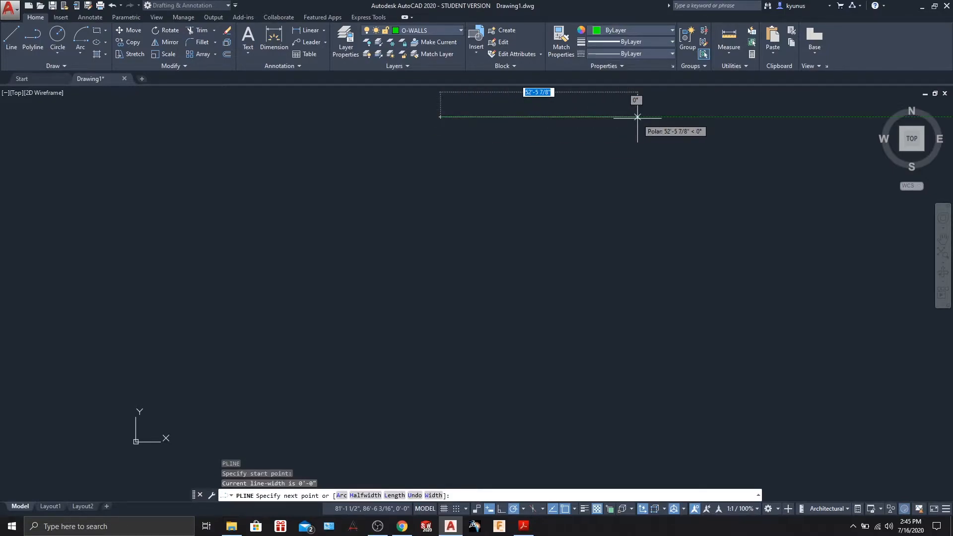
{"action": "type", "text": "15"}
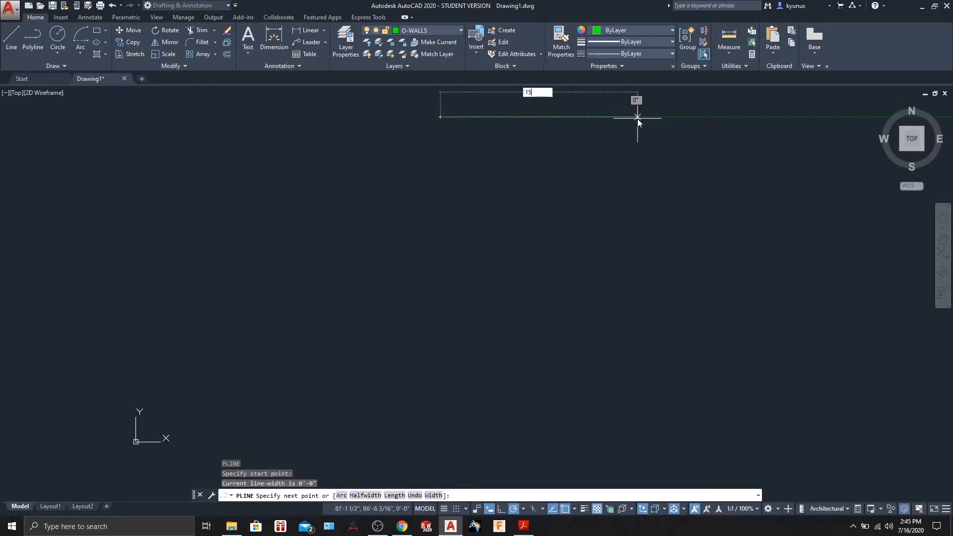
{"action": "type", "text": "'"}
{"action": "key", "text": "Return"}
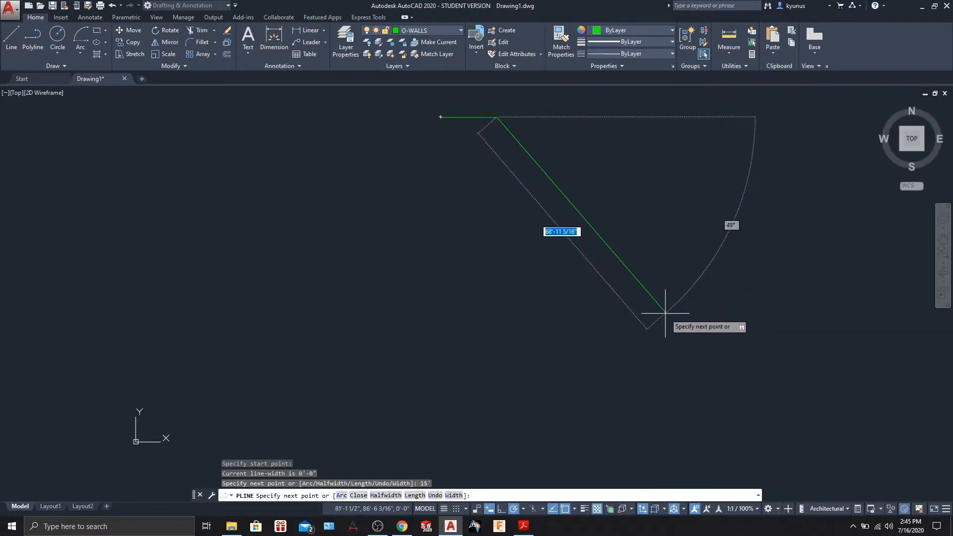
Continue the wall polyline 25' down, 5' to the left and 10' down.
{"action": "scroll", "coordinate": [503, 180], "scroll_direction": "up", "scroll_amount": 2}
{"action": "middle_click_drag", "start_coordinate": [522, 163], "coordinate": [527, 187]}
{"action": "scroll", "coordinate": [522, 256], "scroll_direction": "up", "scroll_amount": 1}
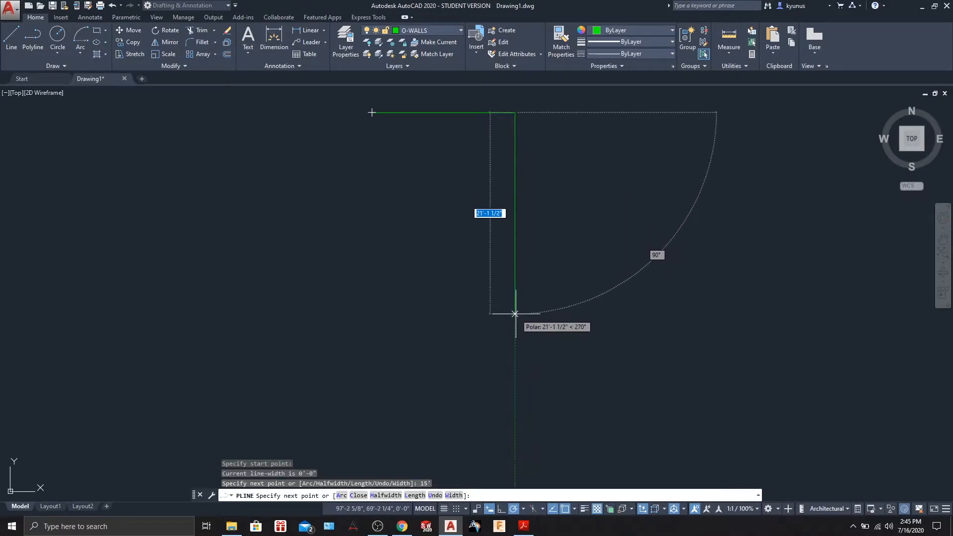
{"action": "type", "text": "25"}
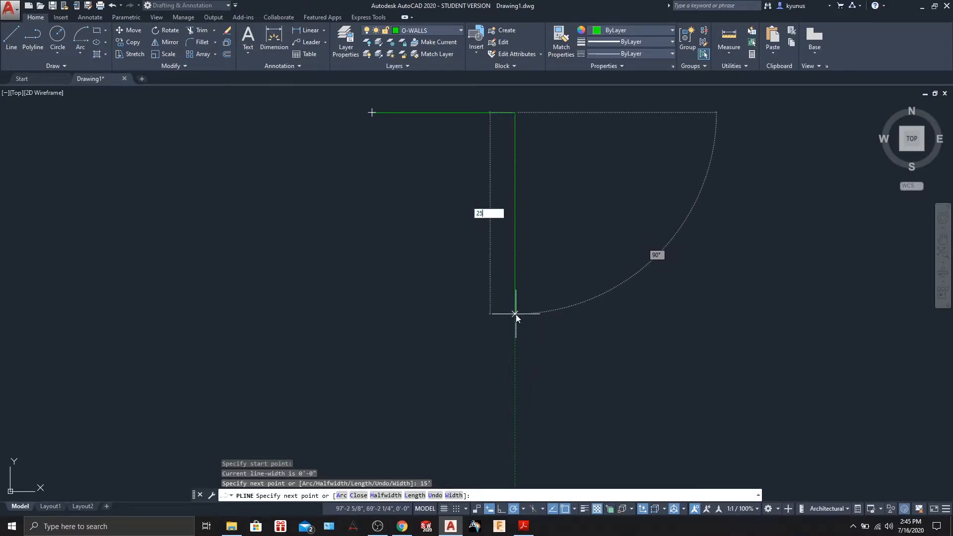
{"action": "key", "text": "Return"}
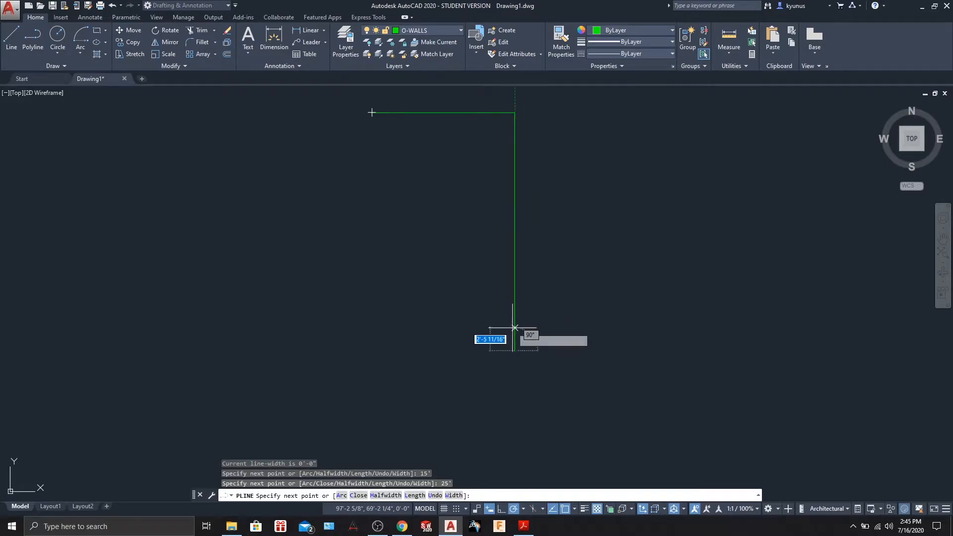
{"action": "type", "text": "5"}
{"action": "key", "text": "Return"}
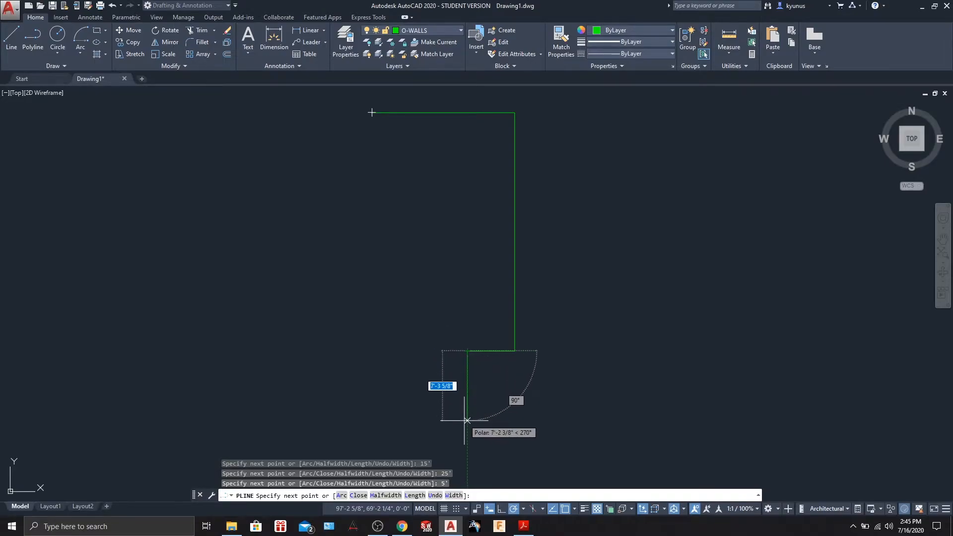
{"action": "type", "text": "10"}
{"action": "key", "text": "Return"}
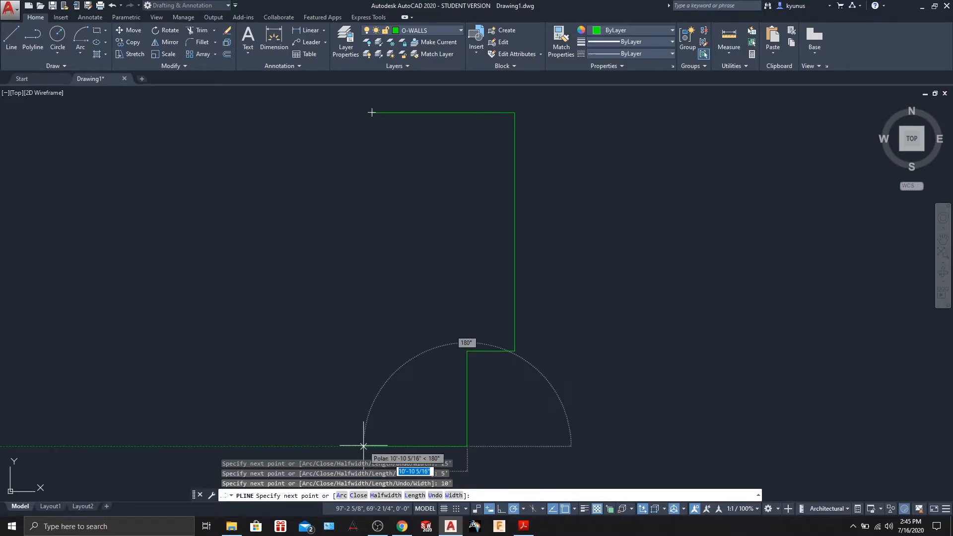
Continue the wall polyline with the 20' bottom wall to the left, a 5' segment up and 3' left.
{"action": "type", "text": "20"}
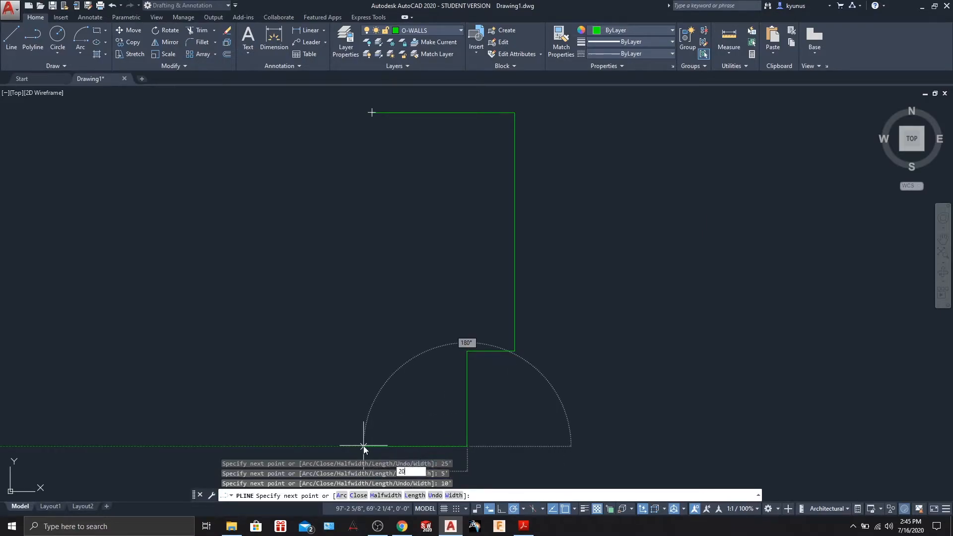
{"action": "key", "text": "Return"}
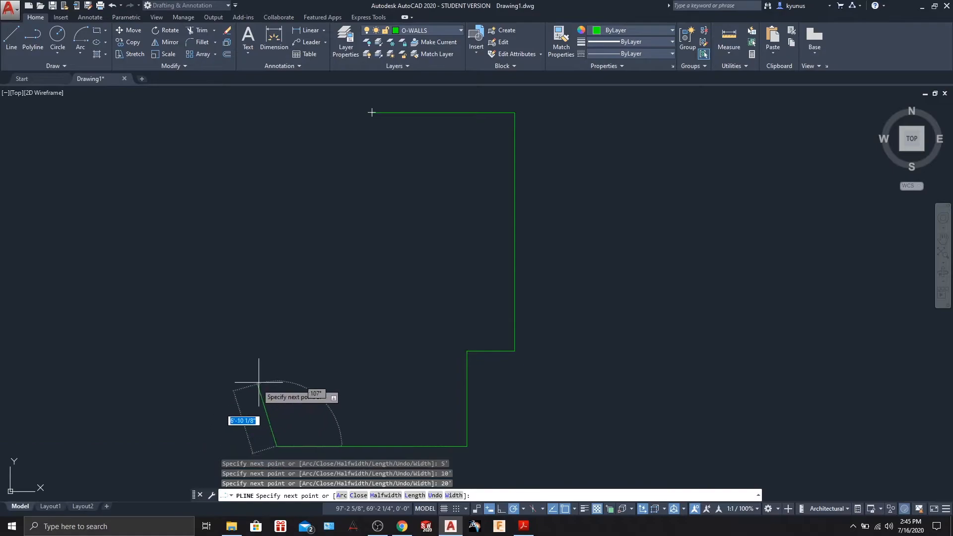
{"action": "type", "text": "5"}
{"action": "key", "text": "Return"}
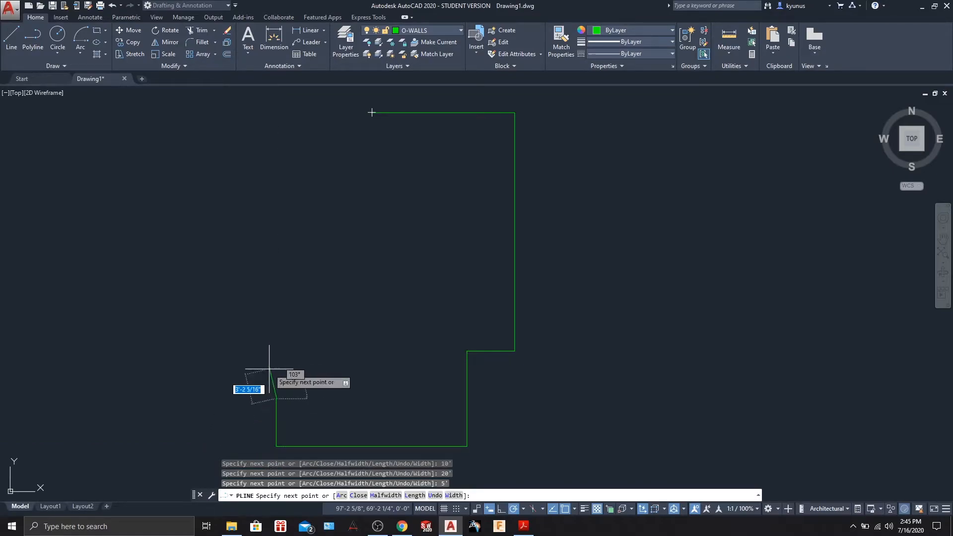
{"action": "type", "text": "3"}
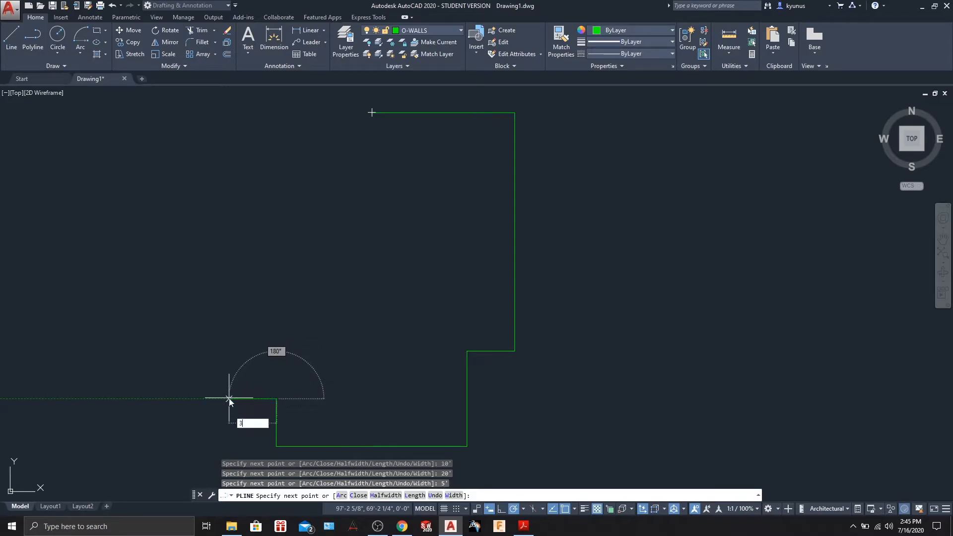
{"action": "type", "text": "'"}
{"action": "key", "text": "Return"}
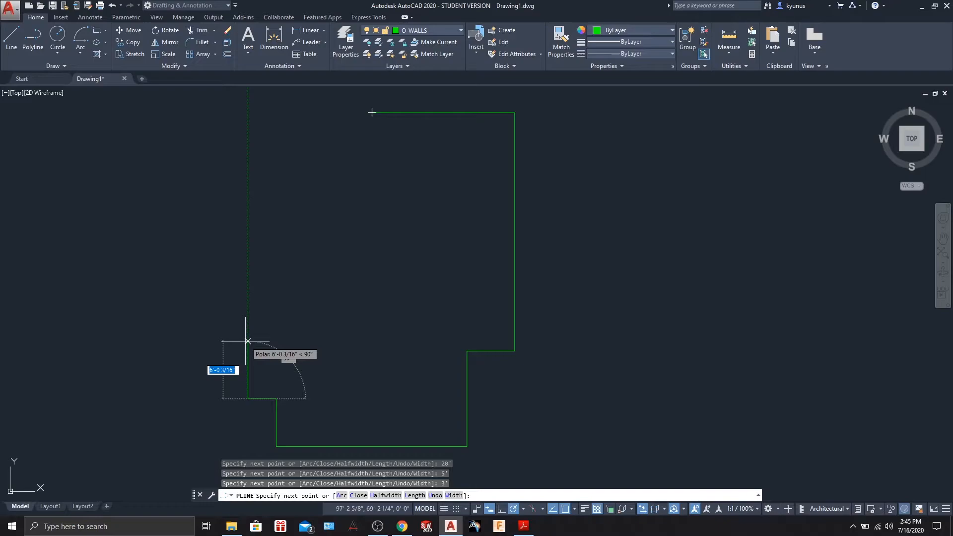
Extend the wall polyline 5' up, 2' left, 10' up and 12' right.
{"action": "type", "text": "5'"}
{"action": "key", "text": "Return"}
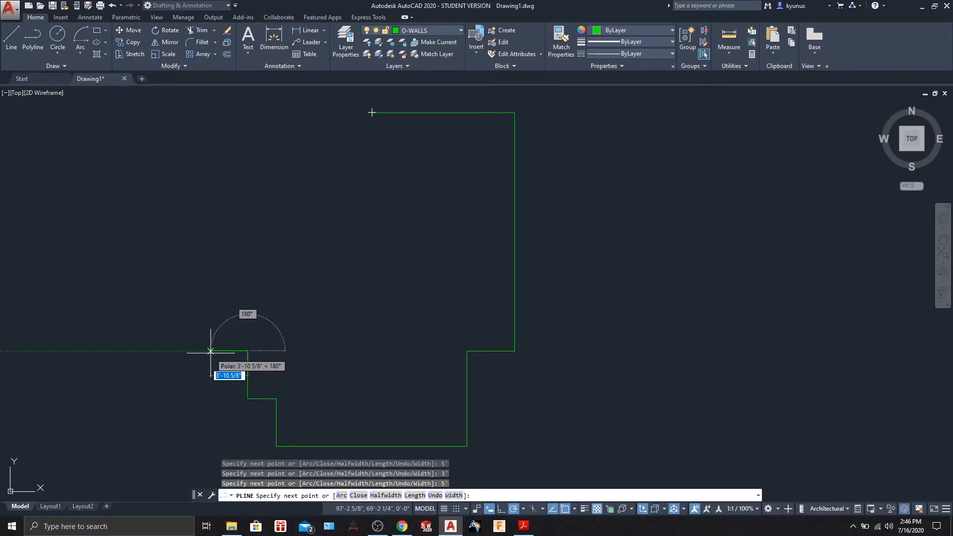
{"action": "type", "text": "2"}
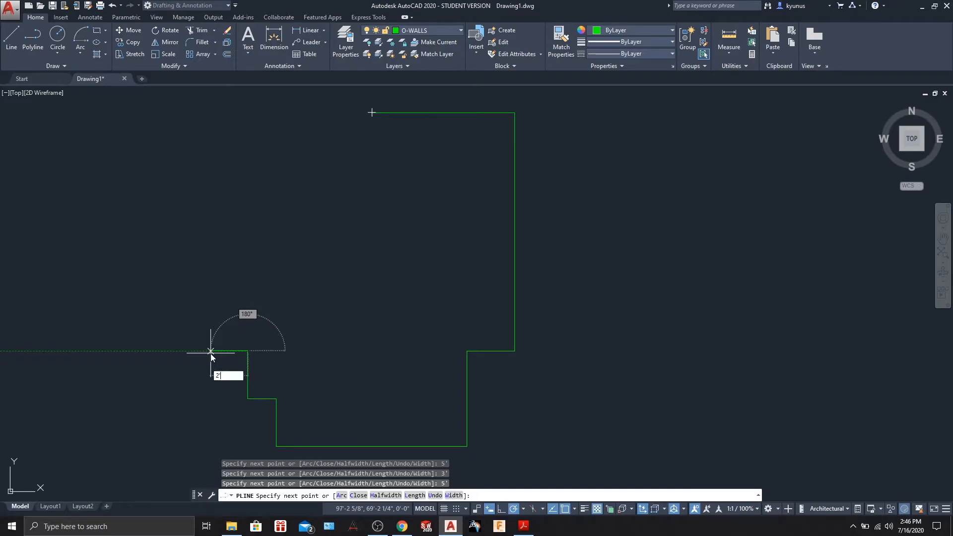
{"action": "key", "text": "Return"}
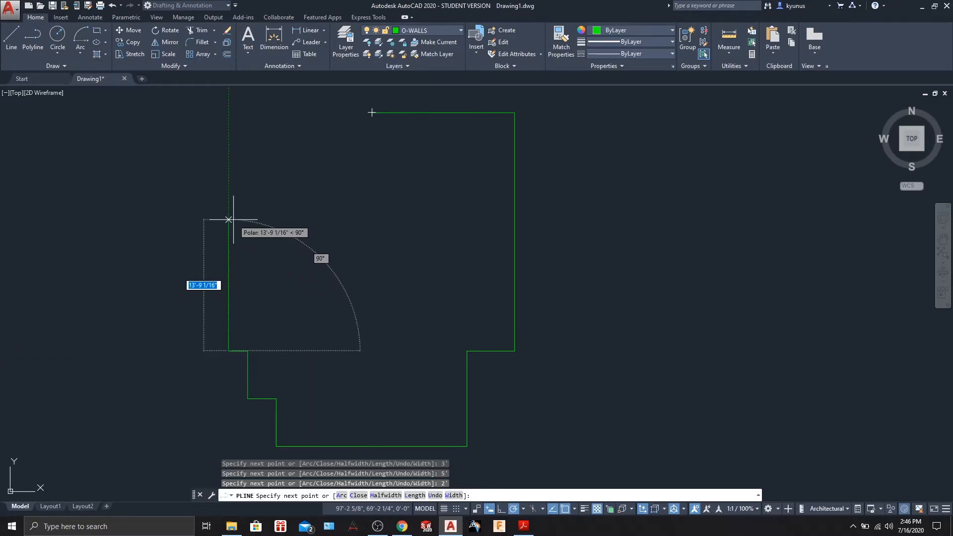
{"action": "type", "text": "10"}
{"action": "key", "text": "Return"}
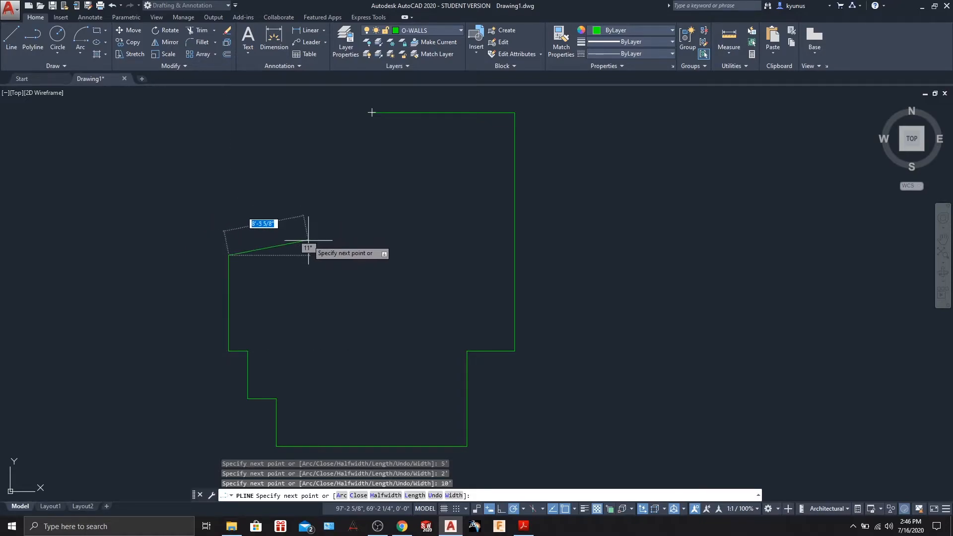
{"action": "type", "text": "12"}
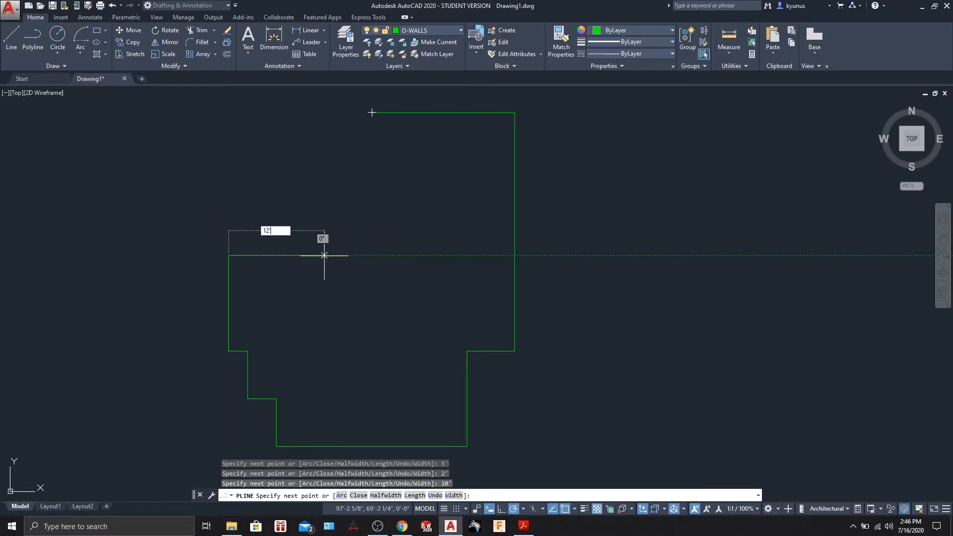
{"action": "key", "text": "Return"}
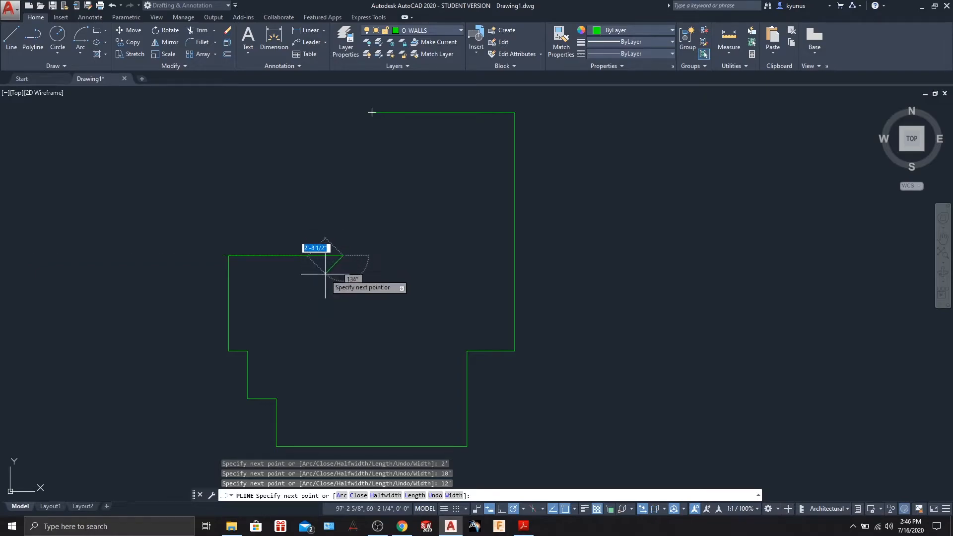
Add segments 1' down and 3' right, join the polyline back up to its starting endpoint and finish it.
{"action": "type", "text": "1"}
{"action": "key", "text": "Return"}
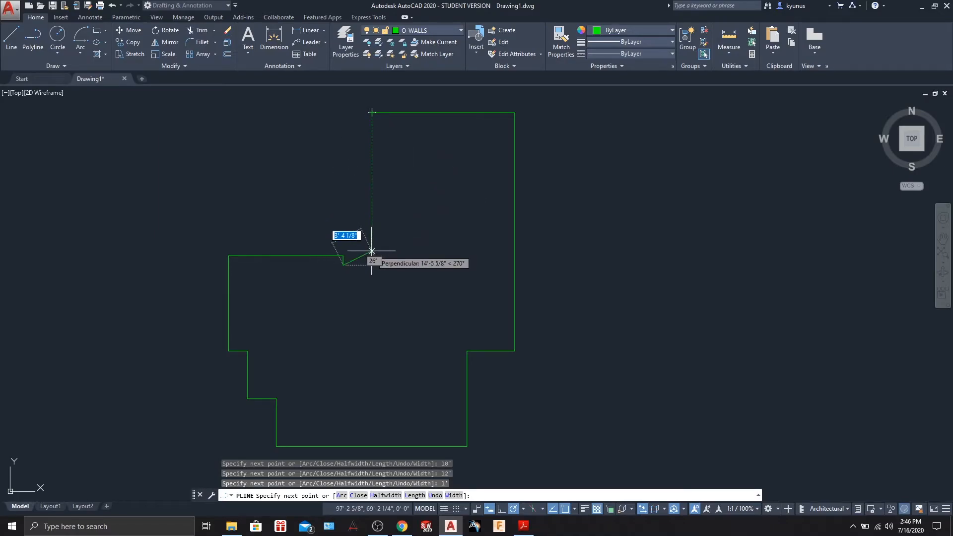
{"action": "type", "text": "3'"}
{"action": "key", "text": "Return"}
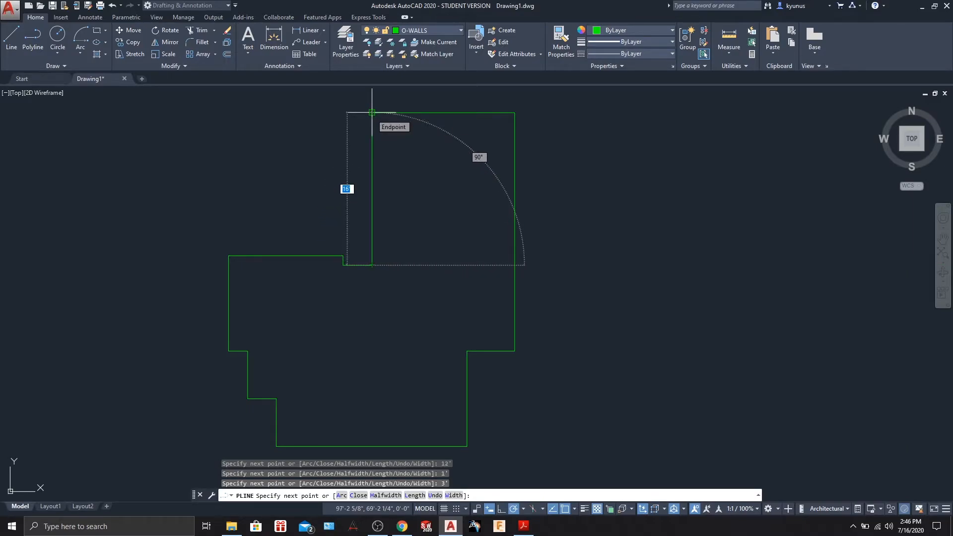
{"action": "left_click", "coordinate": [372, 113]}
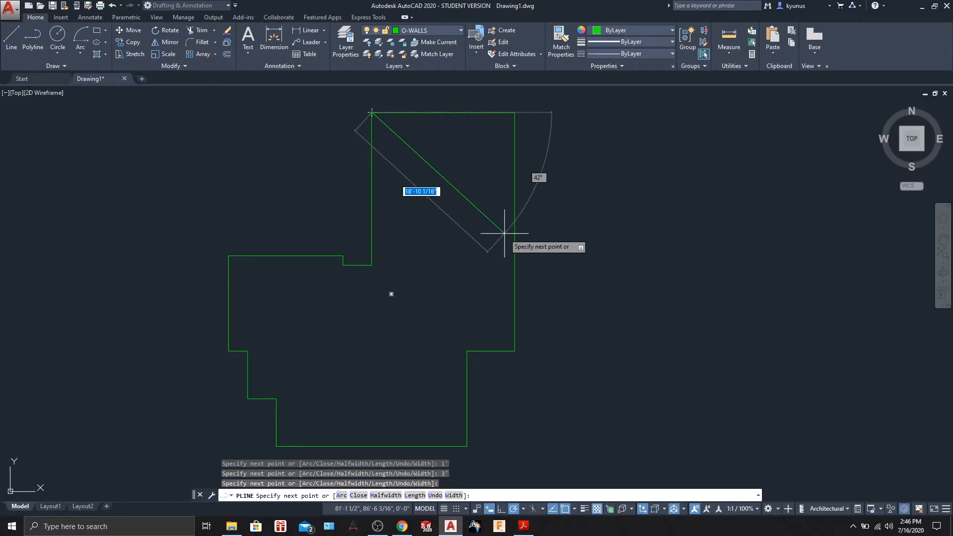
{"action": "key", "text": "Return"}
{"action": "middle_click_drag", "start_coordinate": [564, 226], "coordinate": [615, 219]}
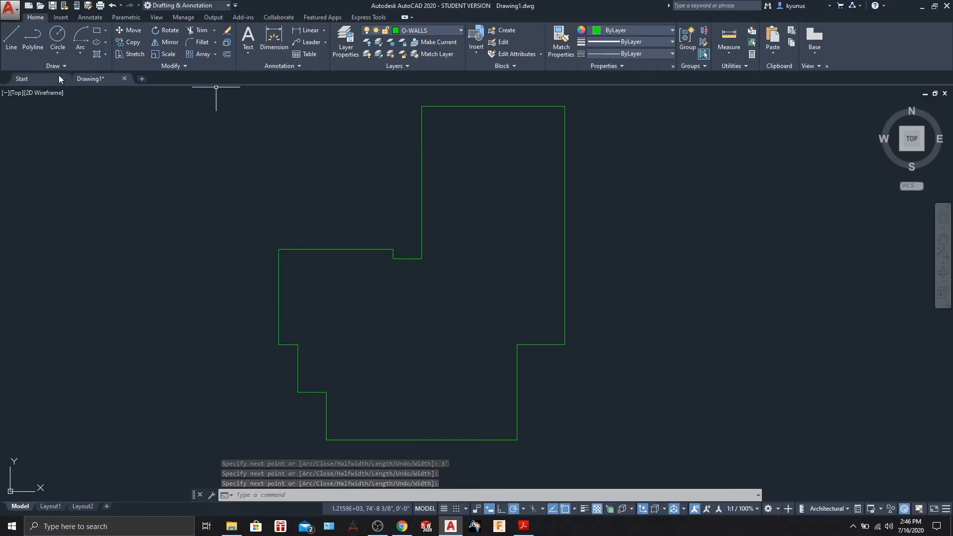
Select the wall outline to check whether it is a single continuous object, and clear the selection.
{"action": "left_click", "coordinate": [493, 106]}
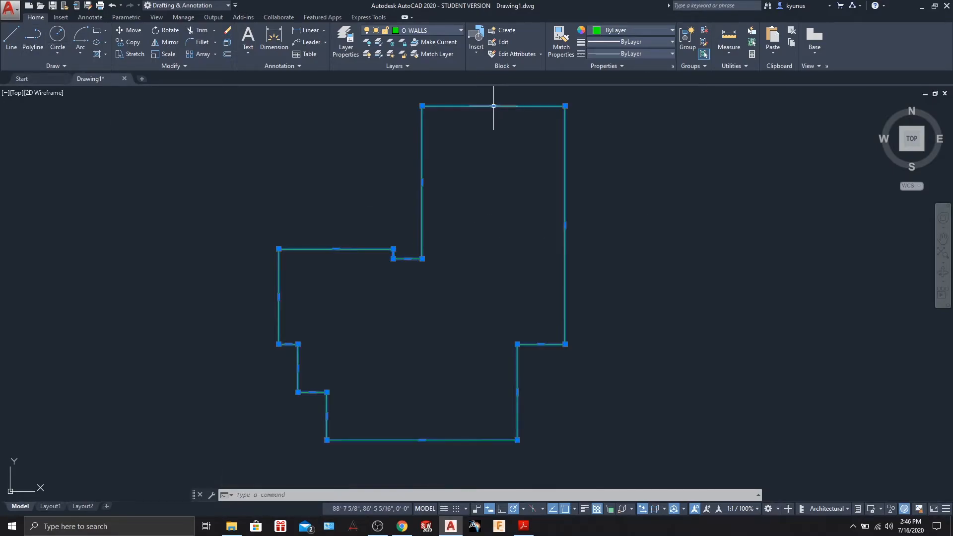
{"action": "left_click", "coordinate": [737, 220]}
{"action": "key", "text": "Escape"}
{"action": "key", "text": "Escape"}
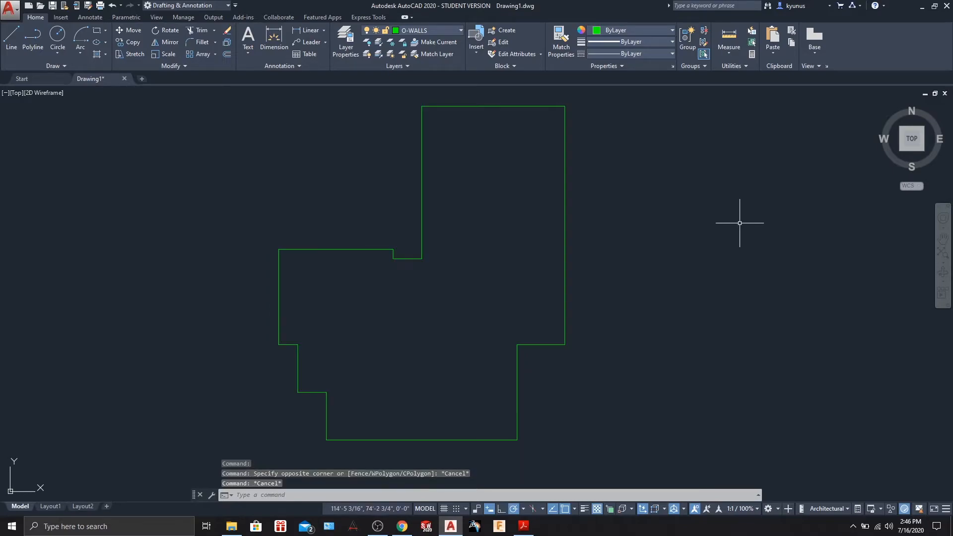
{"action": "left_click", "coordinate": [502, 106]}
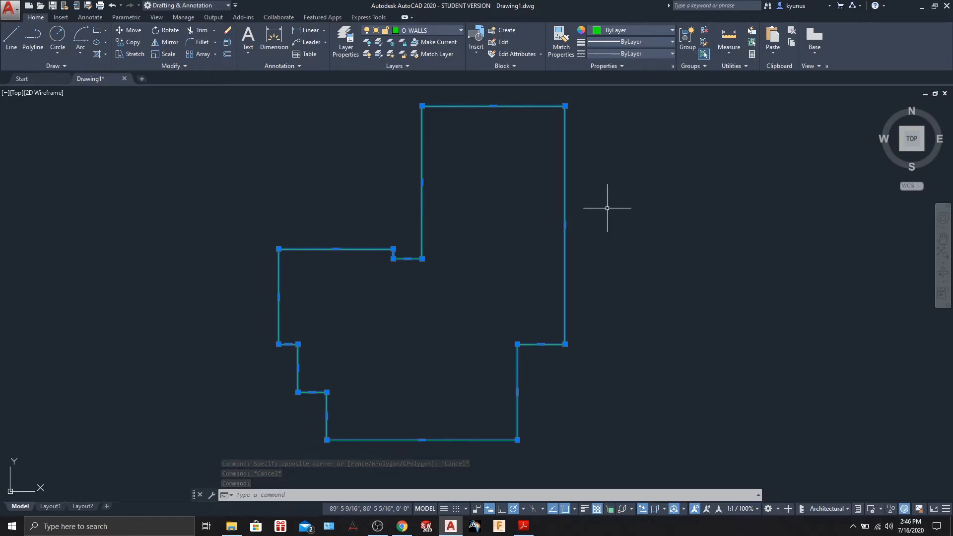
{"action": "key", "text": "Escape"}
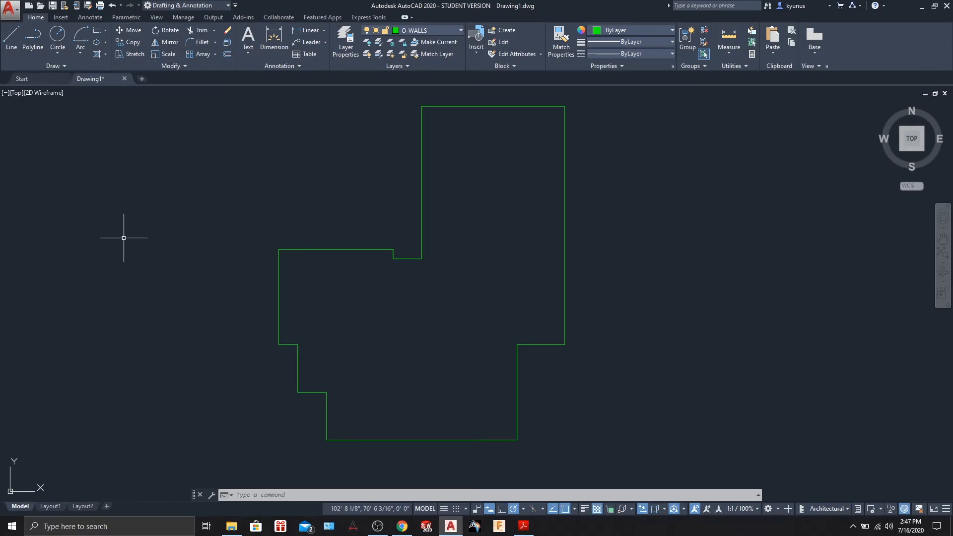
Offset the wall outline 6" toward the inside to give the exterior walls their thickness.
{"action": "middle_click_drag", "start_coordinate": [166, 239], "coordinate": [176, 252]}
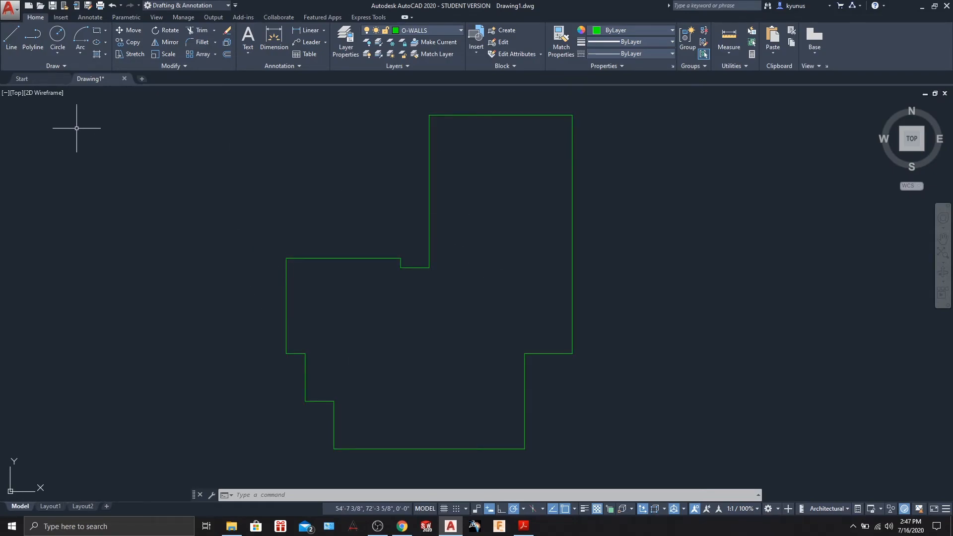
{"action": "left_click", "coordinate": [228, 56]}
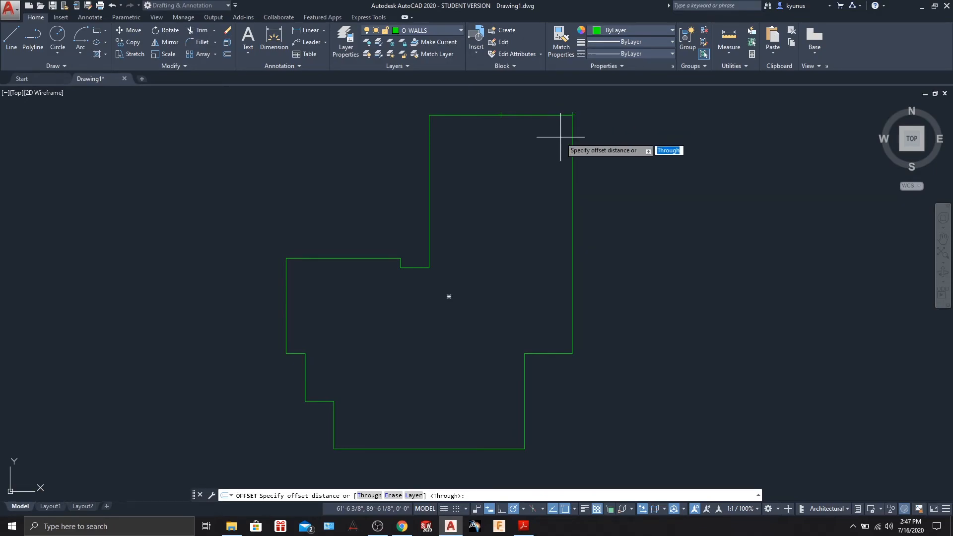
{"action": "type", "text": "6"}
{"action": "key", "text": "Return"}
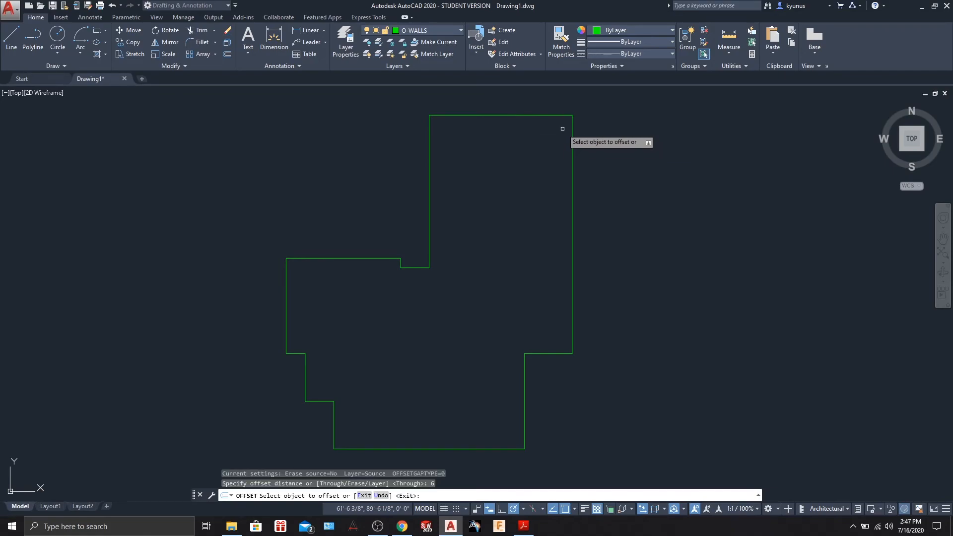
{"action": "left_click", "coordinate": [565, 115]}
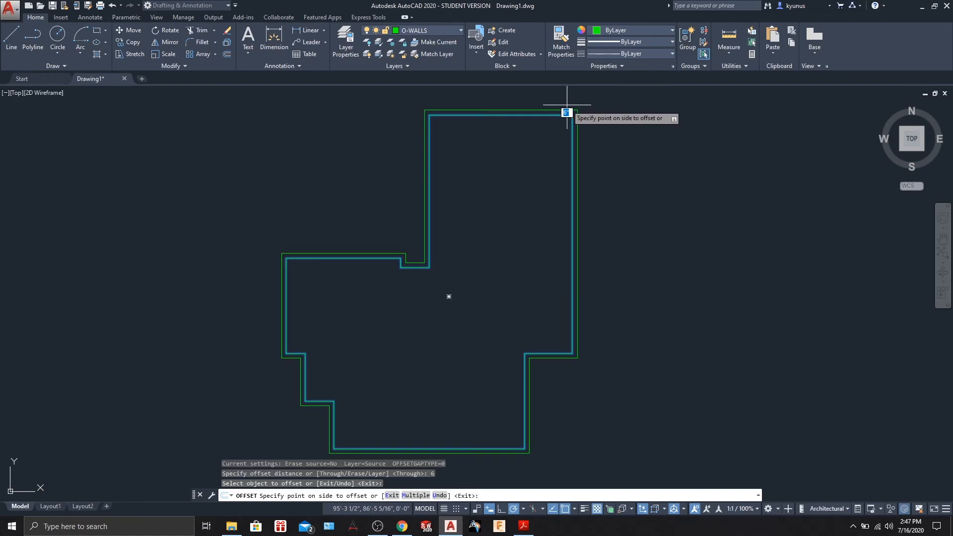
{"action": "left_click", "coordinate": [560, 123]}
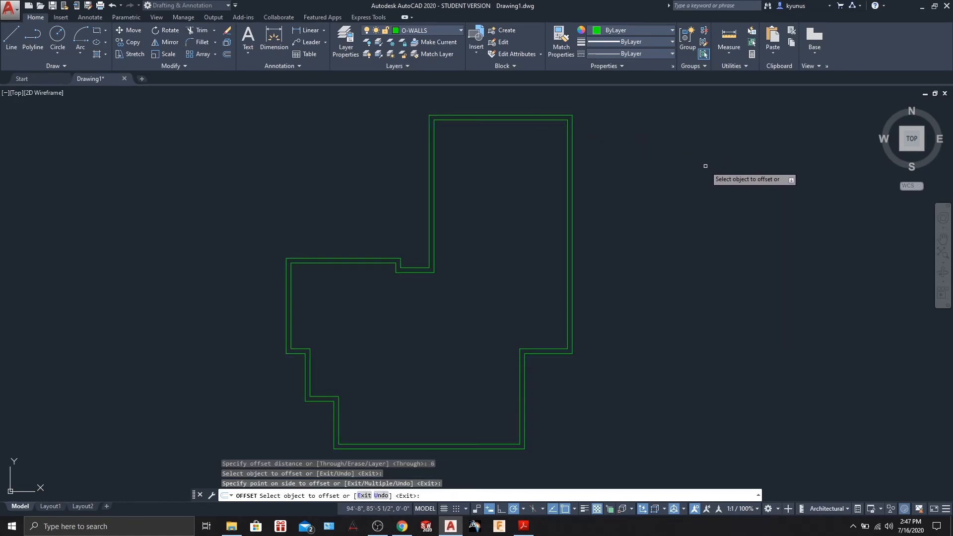
{"action": "key", "text": "Escape"}
{"action": "middle_click_drag", "start_coordinate": [630, 288], "coordinate": [641, 275]}
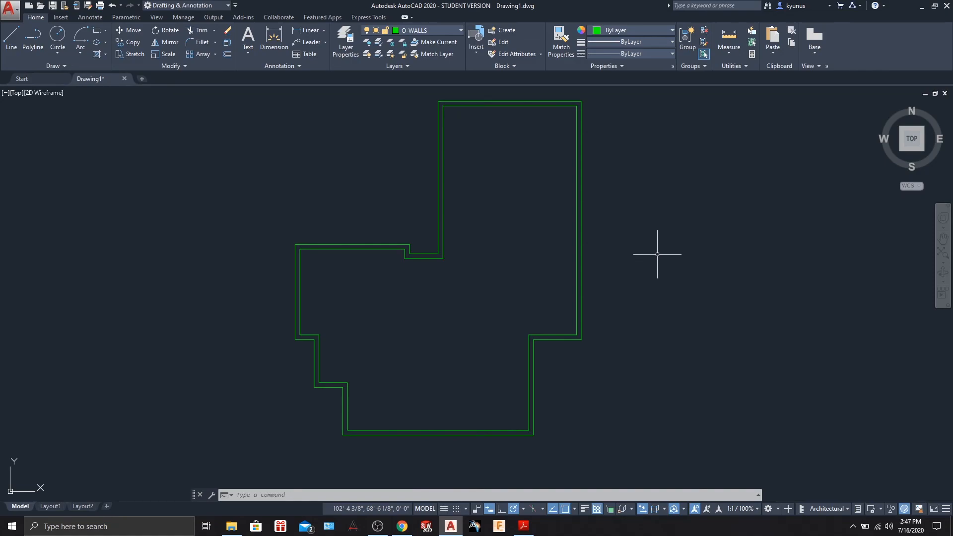
{"action": "middle_click_drag", "start_coordinate": [646, 227], "coordinate": [642, 236]}
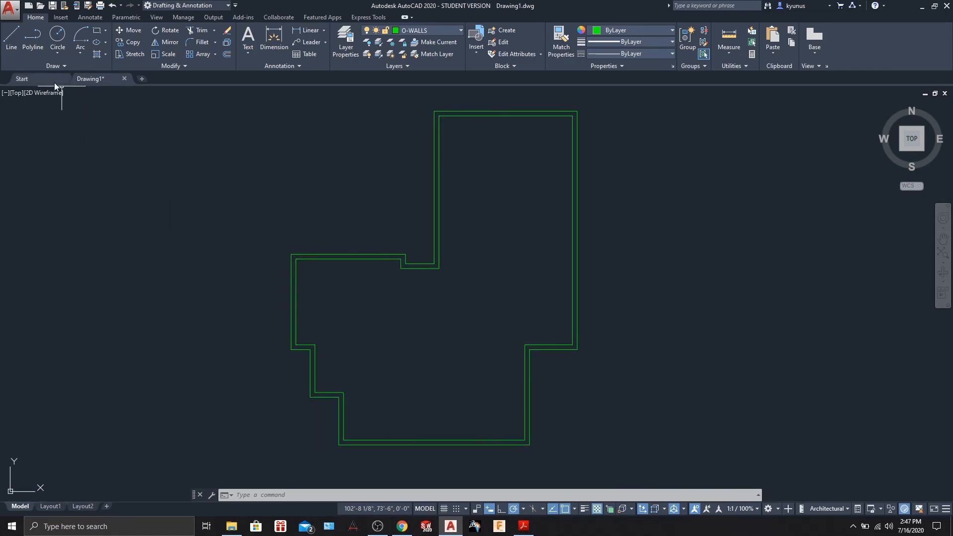